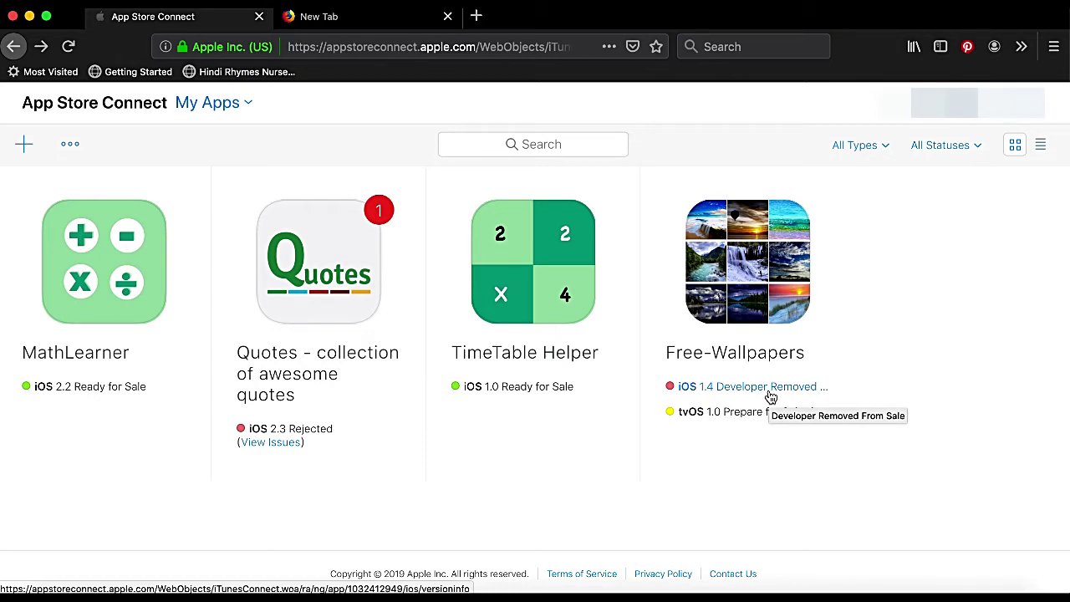
Remove Free-Wallpapers from the account via Remove App, leaving three apps in My Apps
left_click(753, 288)
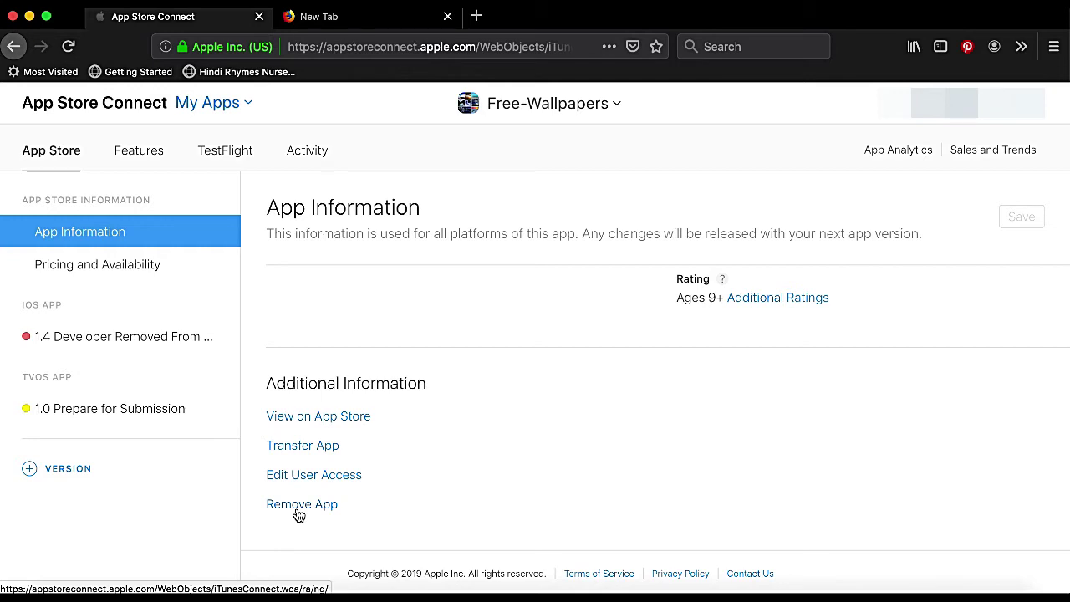
left_click(298, 510)
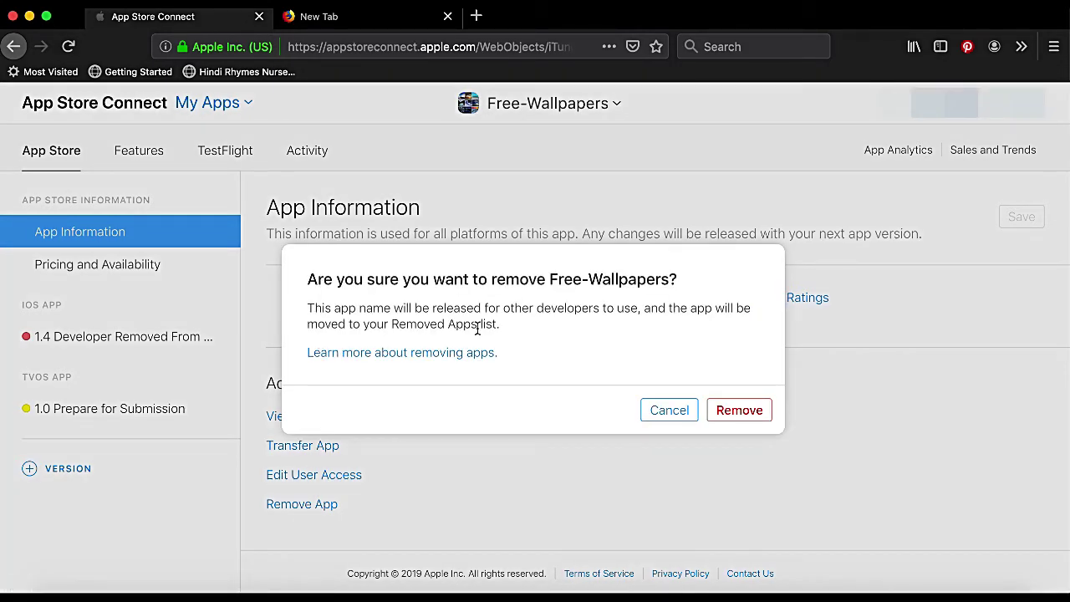
left_click(741, 409)
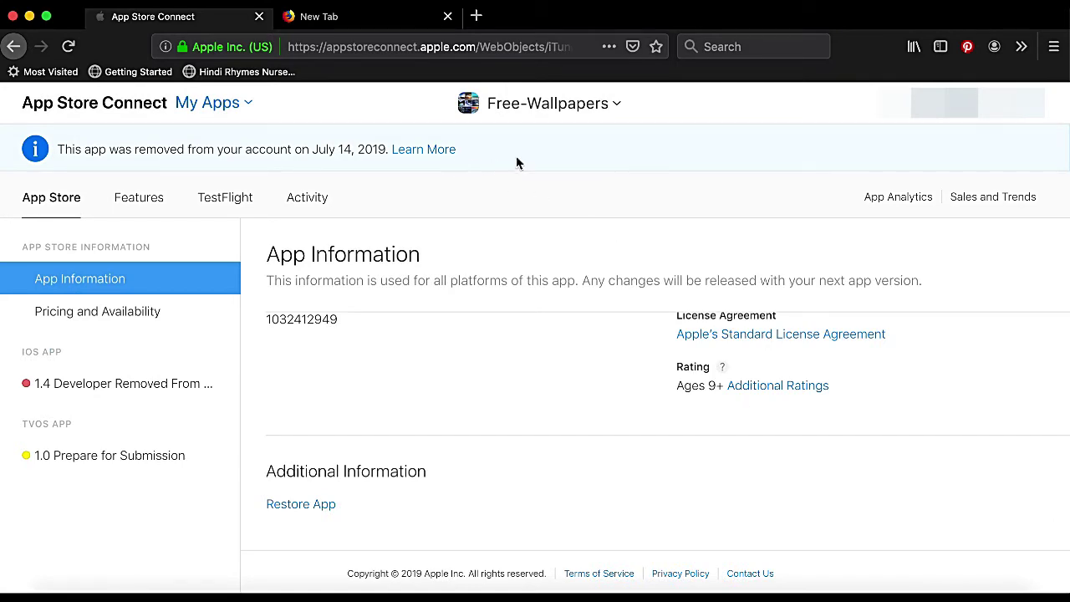
left_click(130, 107)
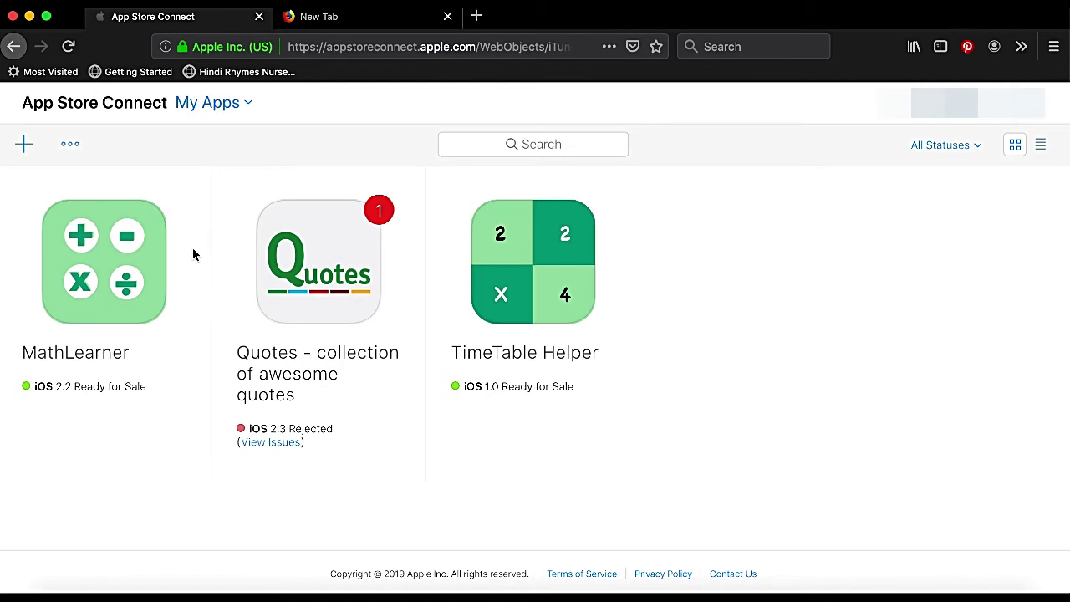
Filter My Apps by the Removed Apps status to list Free-Wallpapers as Removed
left_click(967, 153)
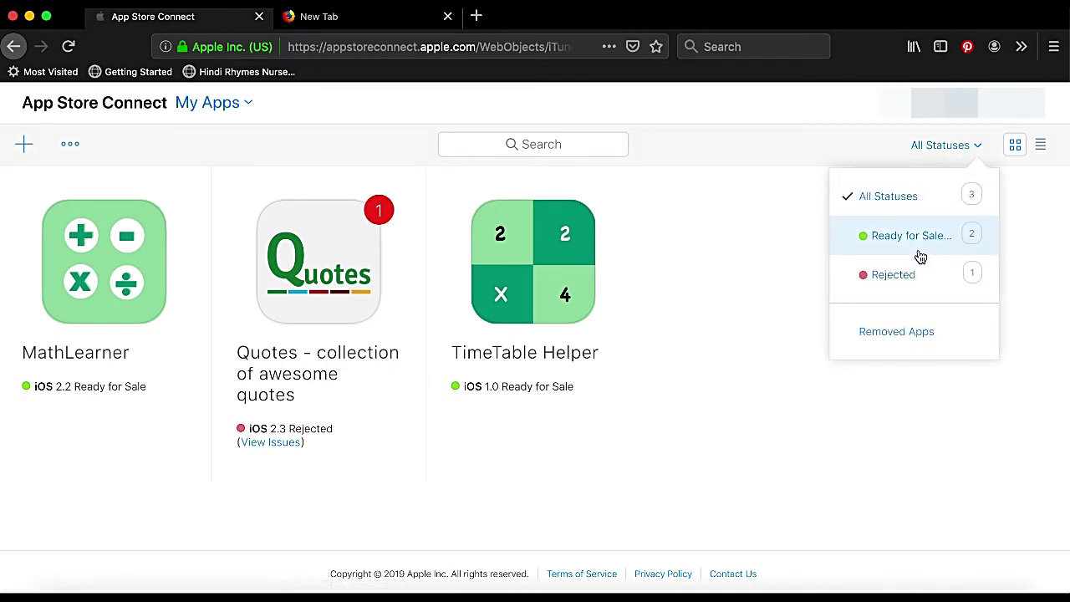
left_click(901, 333)
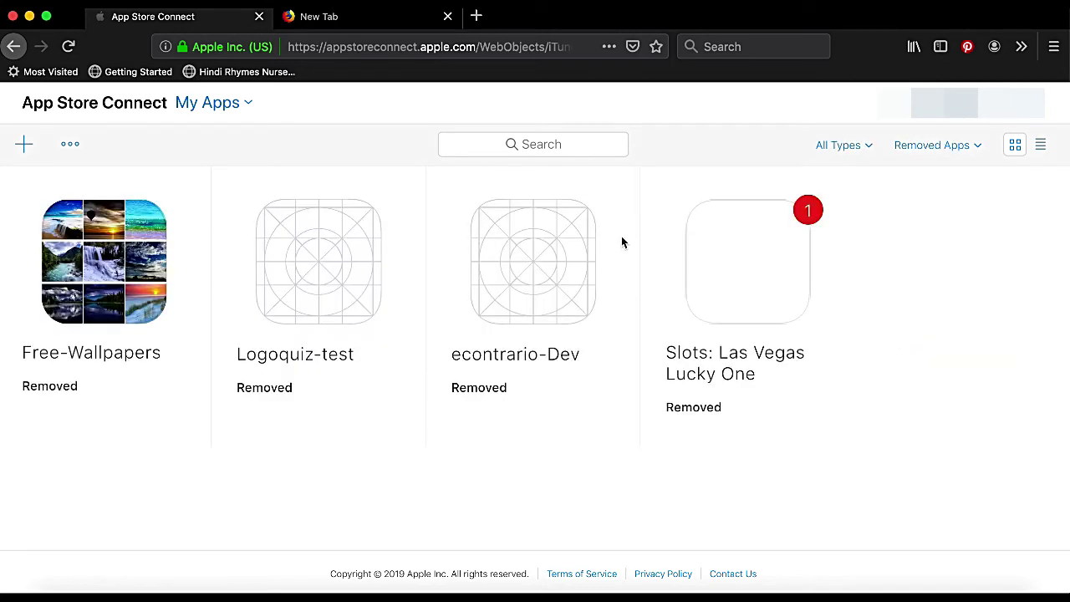
Return to My Apps, filter to Removed Apps, and open Free-Wallpapers' page
left_click(15, 48)
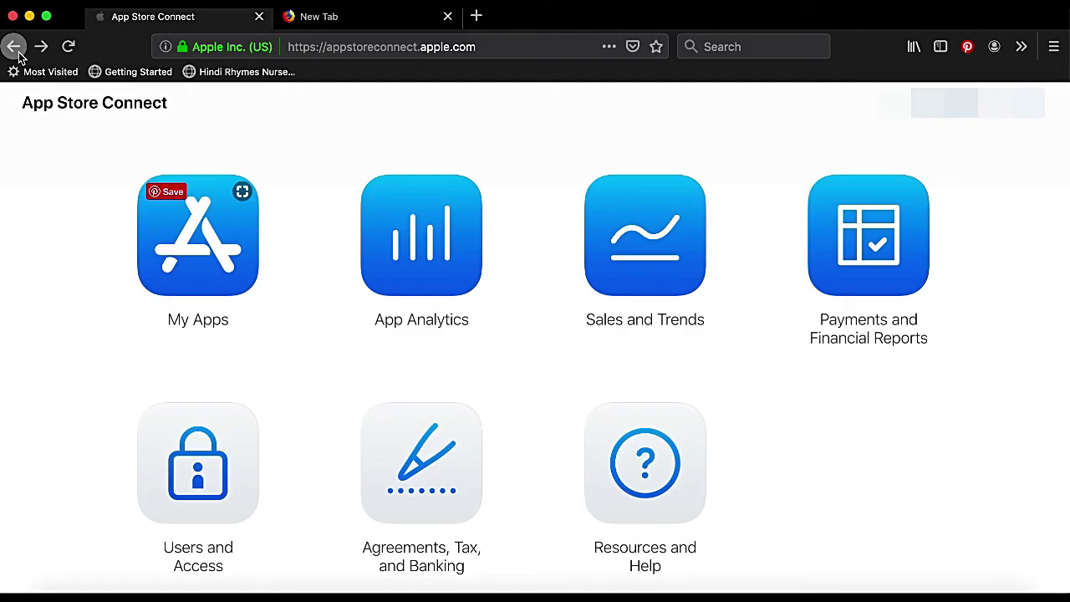
left_click(195, 253)
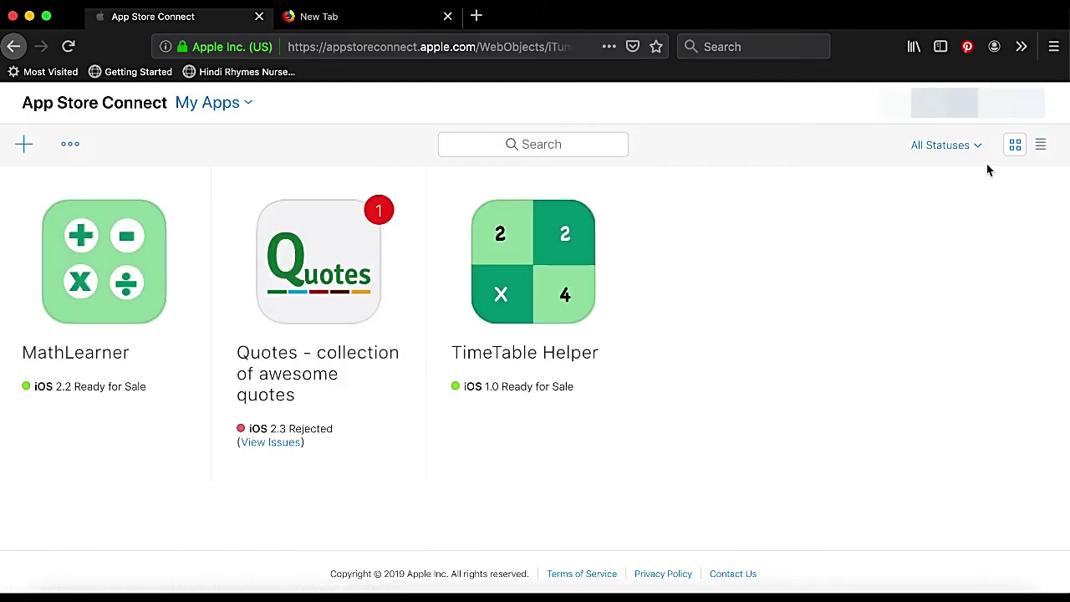
left_click(960, 150)
left_click(911, 335)
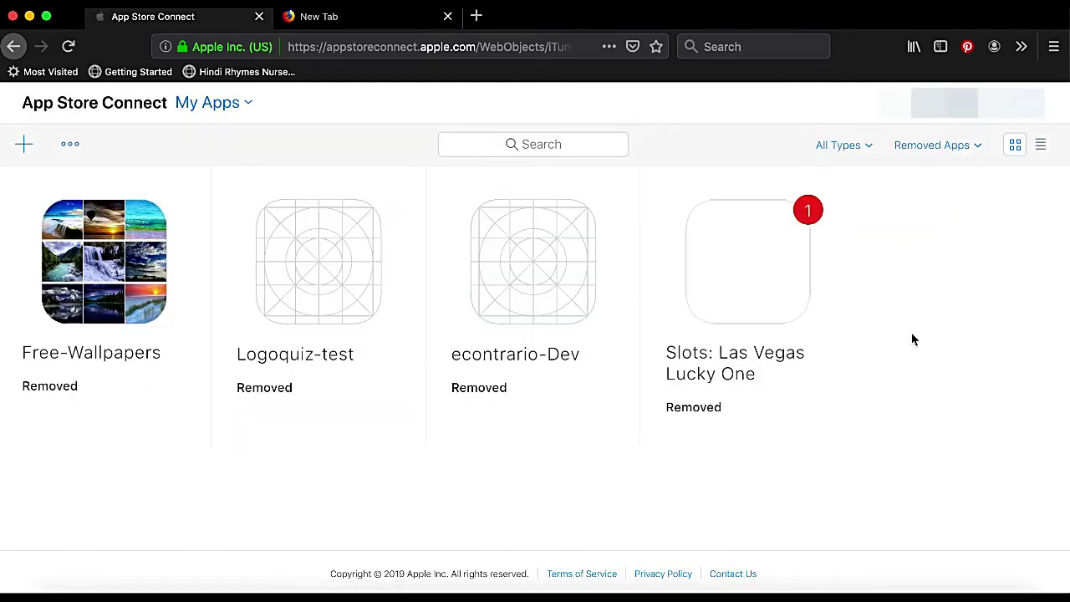
left_click(107, 280)
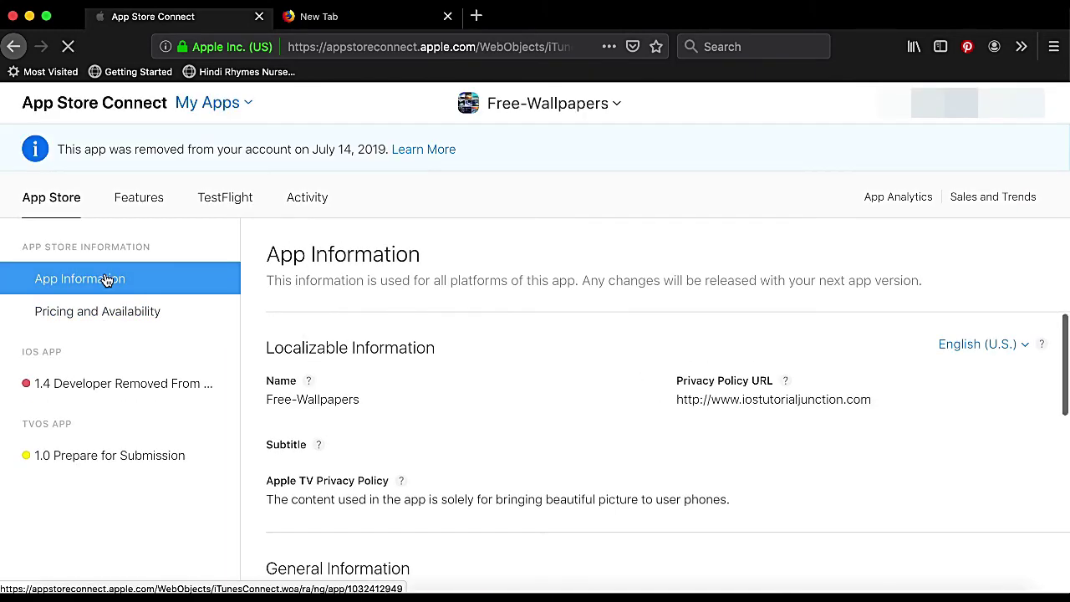
Restore Free-Wallpapers with Restore App under Additional Information and confirm the restore
scroll(448, 462, "down", 10)
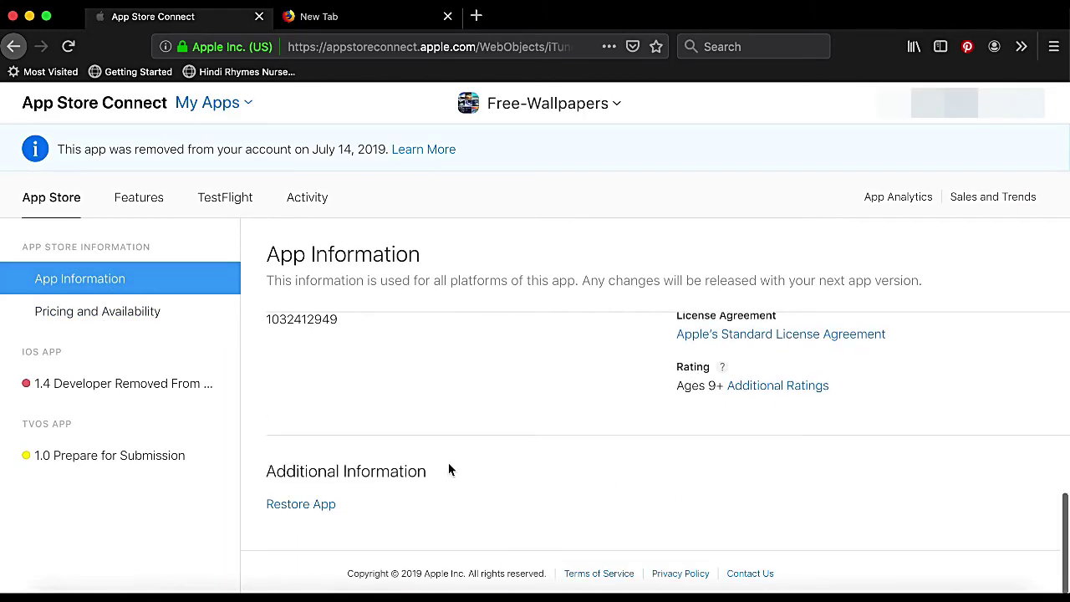
left_click(311, 505)
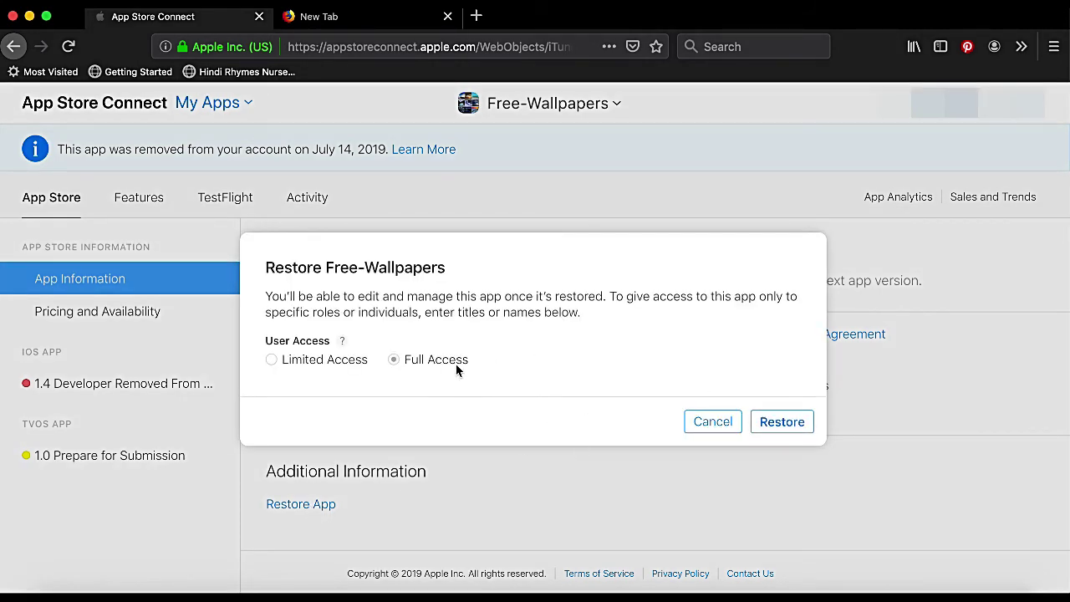
left_click(785, 421)
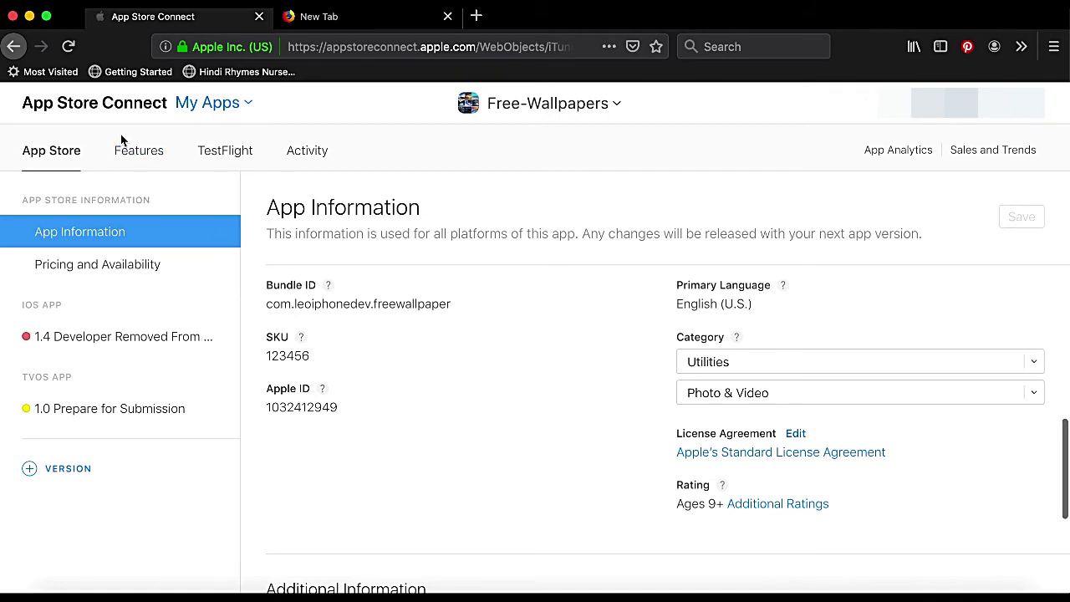
left_click(199, 104)
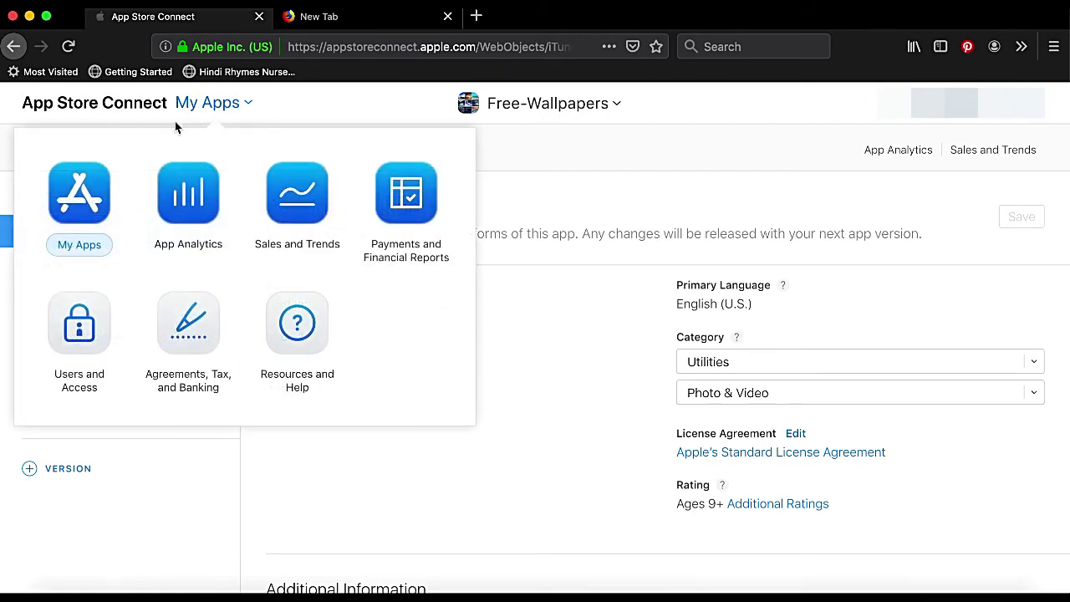
Go back to the My Apps dashboard, with Free-Wallpapers listed again
left_click(84, 198)
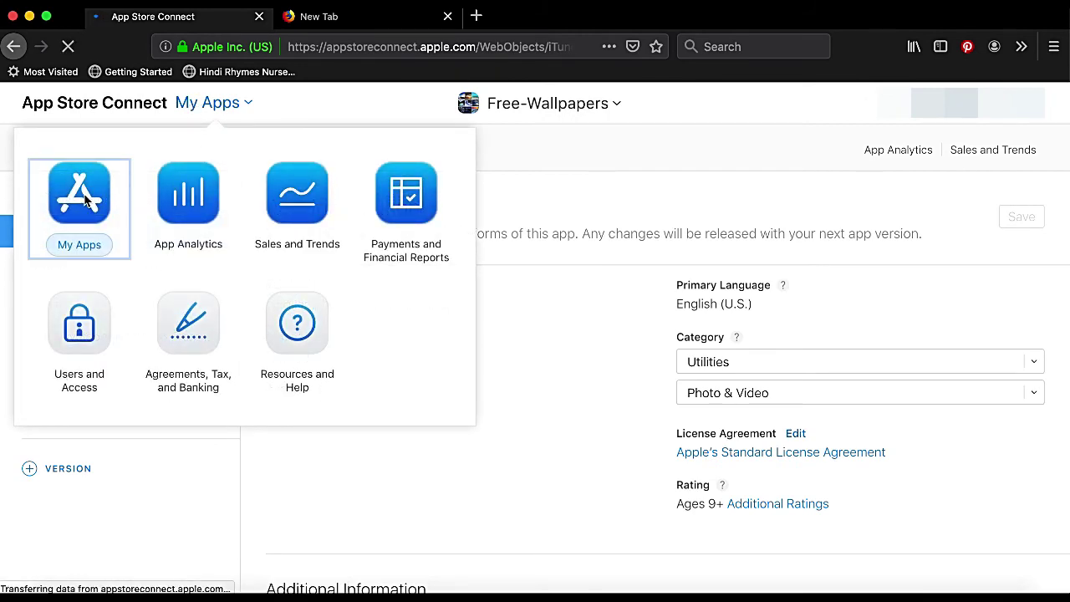